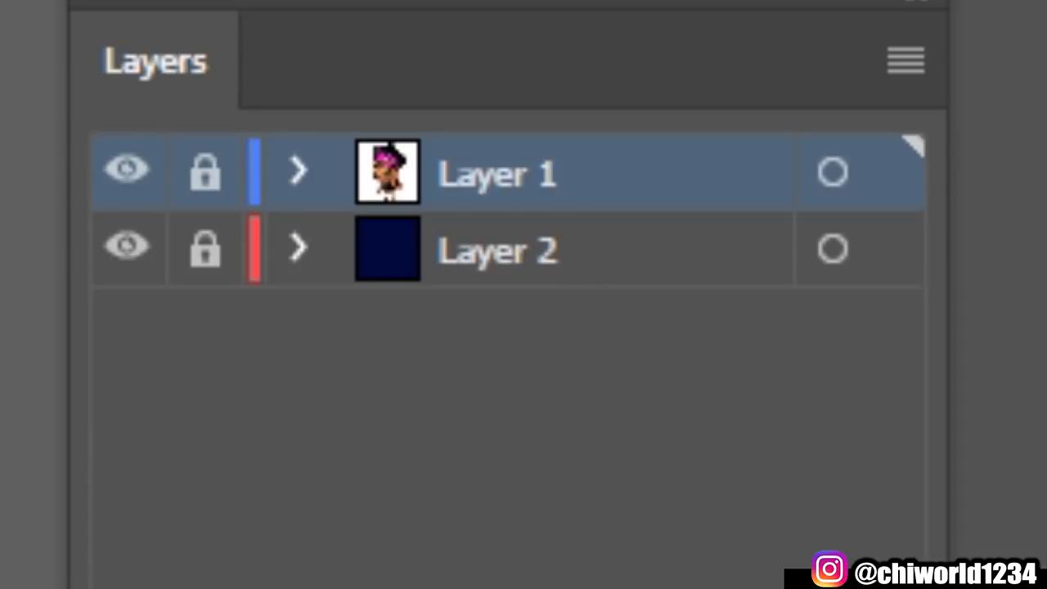
Step: Add two new layers above Layer 1, try a white brush stroke beside the artboard and undo it
left_click(865, 466)
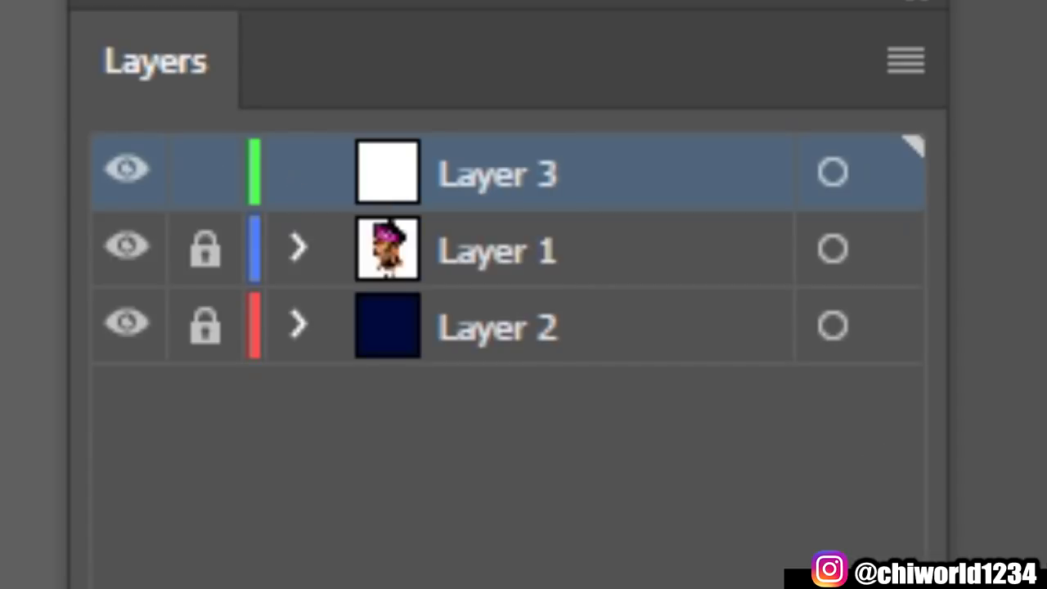
key("ctrl+l")
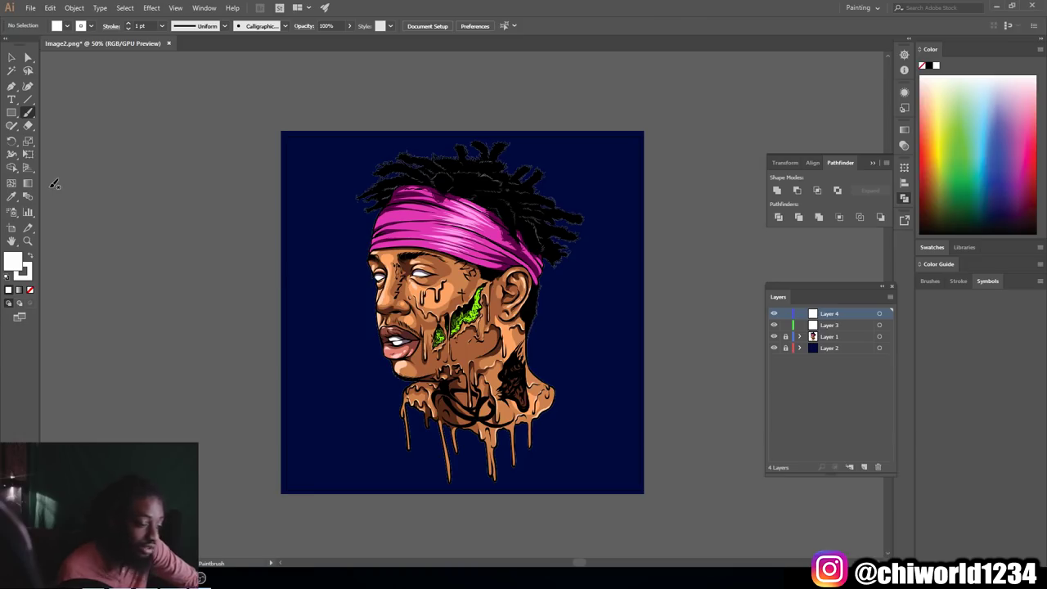
left_click_drag(246, 247, 245, 282)
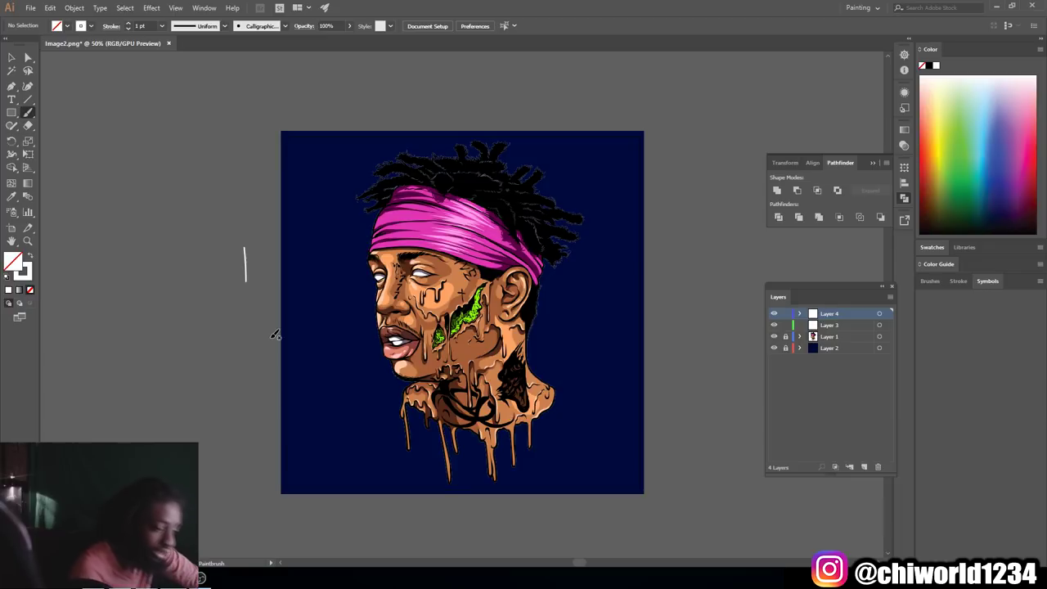
key("ctrl+z")
Step: Paint dense, rough-edged white brush strokes over both of the portrait's eyes on Layer 4
key("ctrl+plus")
key("ctrl+plus")
key("ctrl+plus")
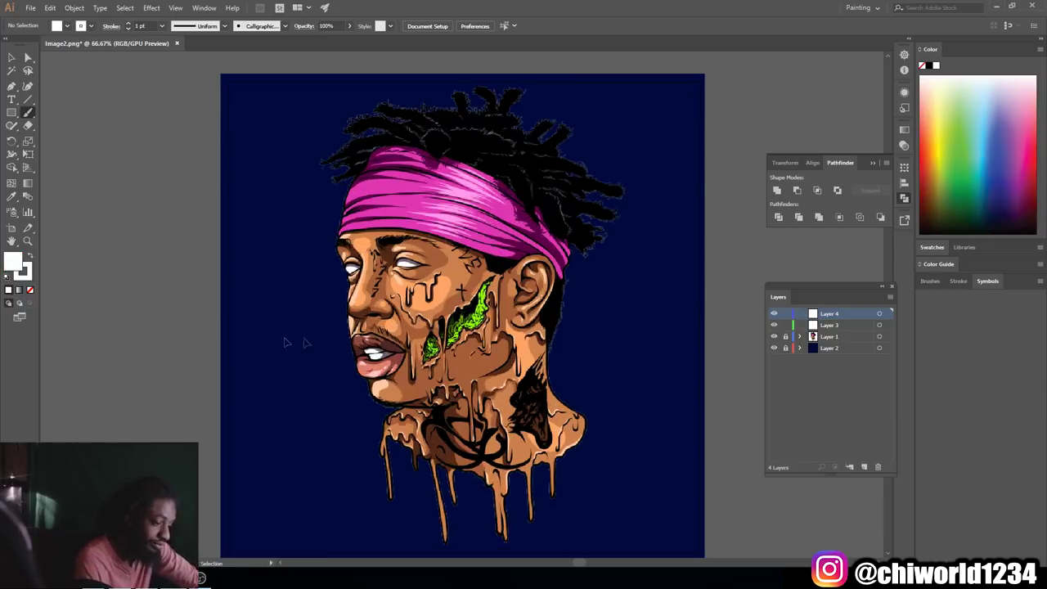
scroll(336, 357, "up", 2)
scroll(335, 357, "left", 2)
key("ctrl+plus")
scroll(336, 358, "up", 2)
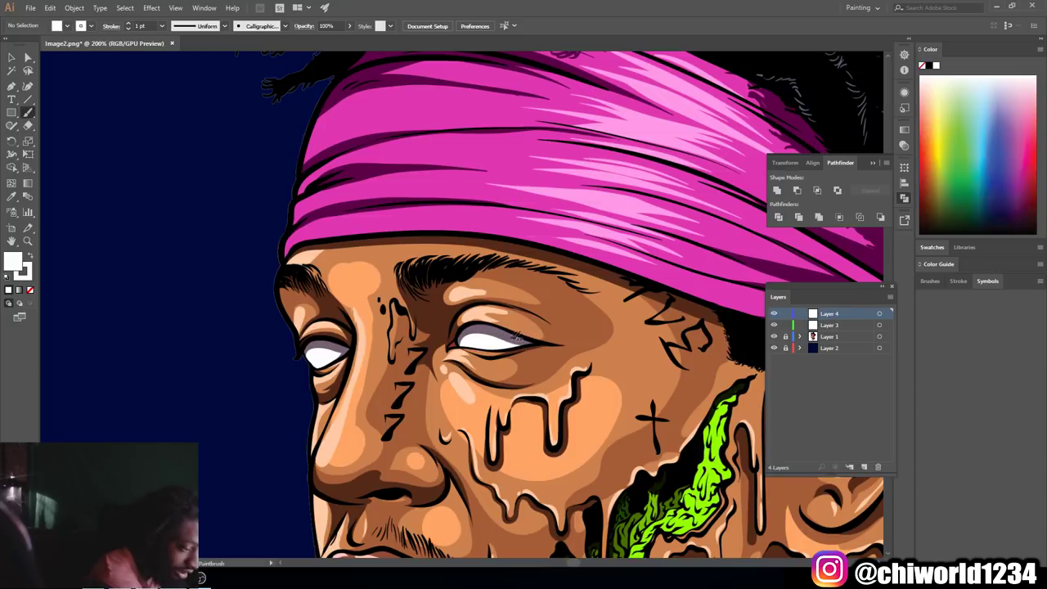
mouse_move(526, 334)
left_mouse_down()
mouse_move(497, 320)
mouse_move(462, 332)
mouse_move(546, 338)
mouse_move(525, 324)
mouse_move(460, 318)
left_mouse_up()
left_click_drag(524, 338, 530, 351)
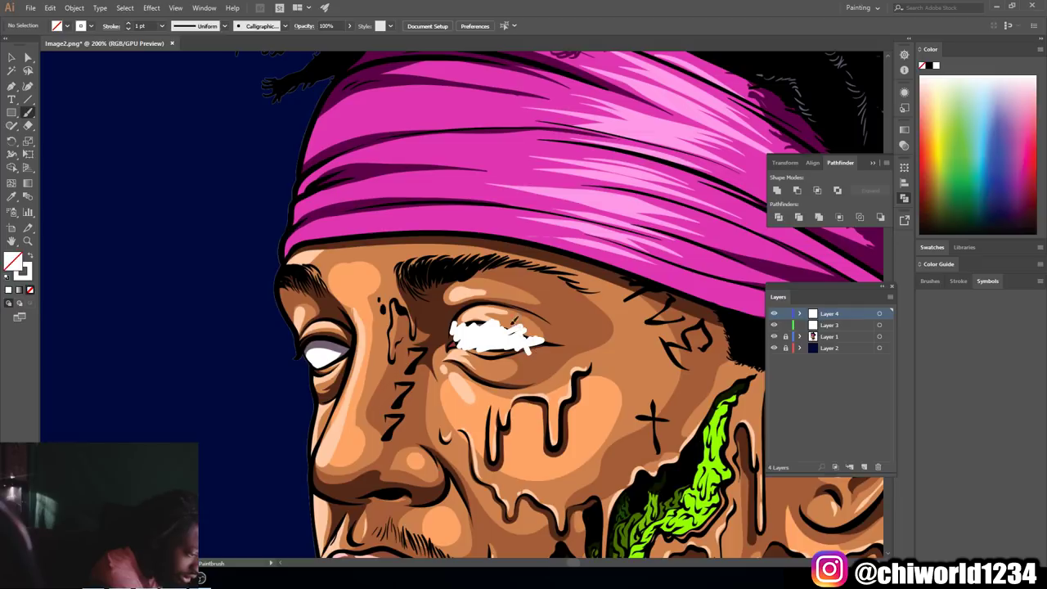
mouse_move(356, 344)
left_mouse_down()
mouse_move(323, 343)
mouse_move(347, 335)
mouse_move(331, 364)
mouse_move(316, 366)
mouse_move(337, 352)
mouse_move(304, 352)
mouse_move(331, 332)
mouse_move(296, 360)
left_mouse_up()
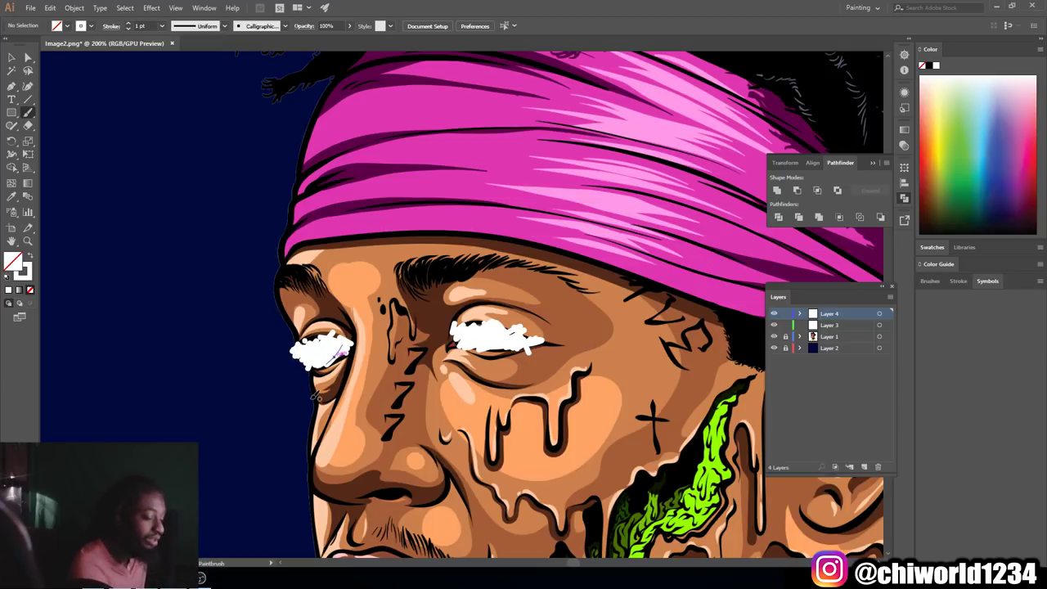
Step: Make Layer 3 active, apply a Gaussian Blur with a 30-pixel radius and paint white vertical test strokes beside the artboard
key("ctrl+minus")
key("ctrl+minus")
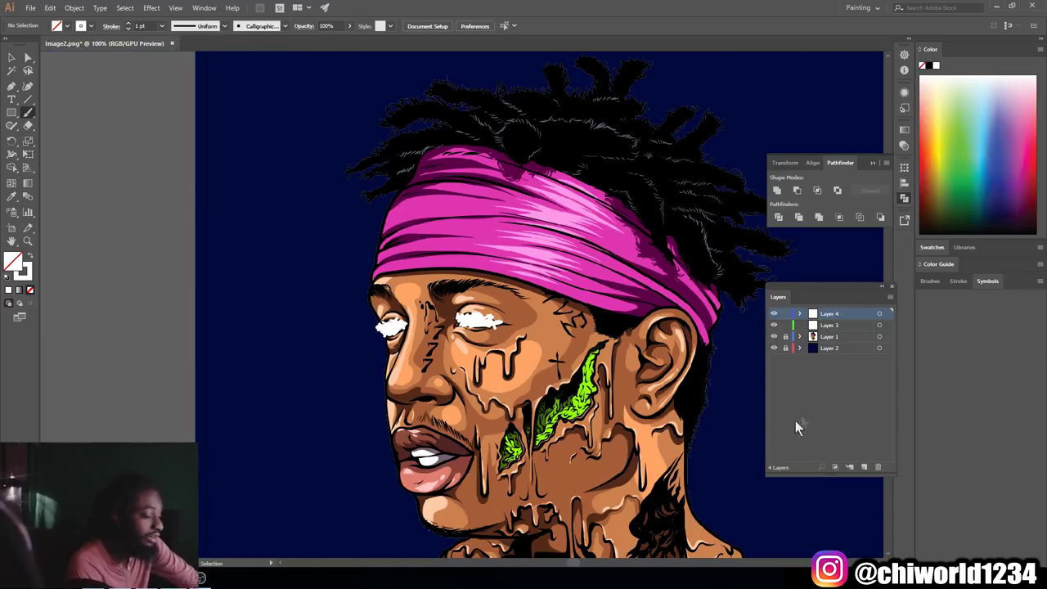
left_click(827, 325)
key("b")
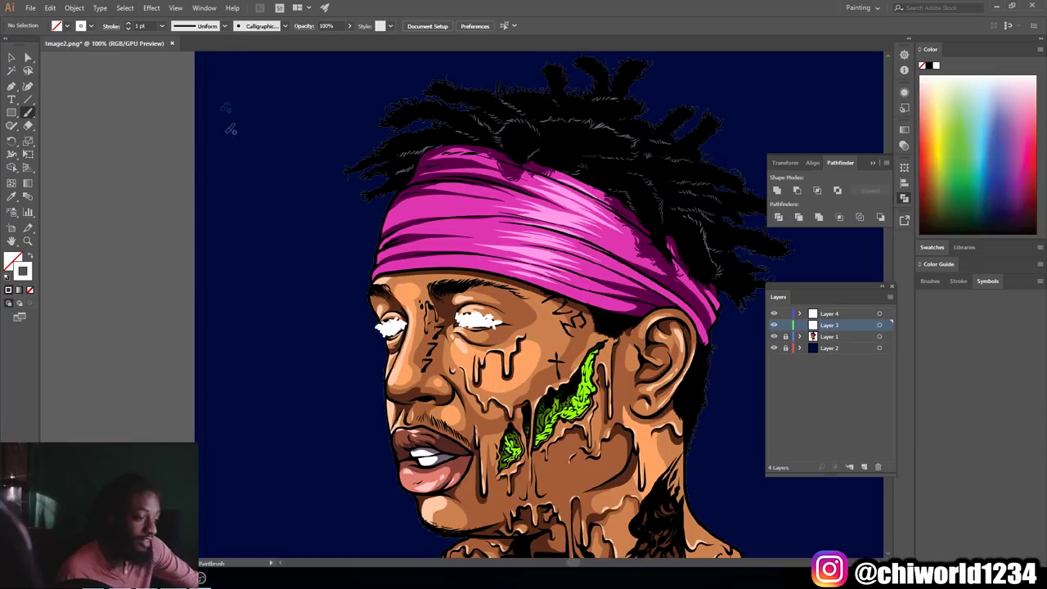
left_click(151, 8)
mouse_move(209, 192)
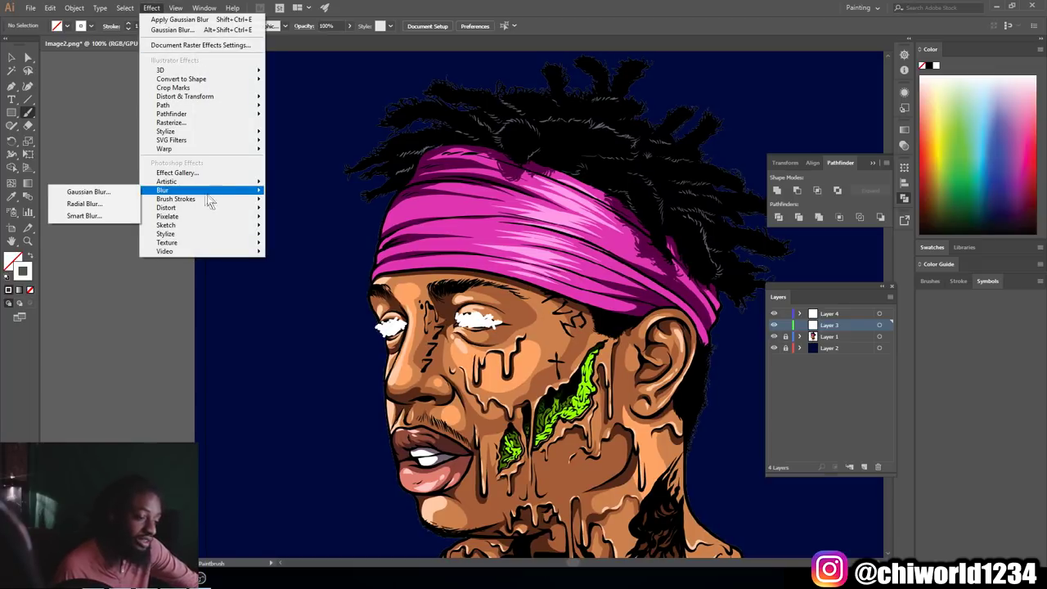
left_click(117, 191)
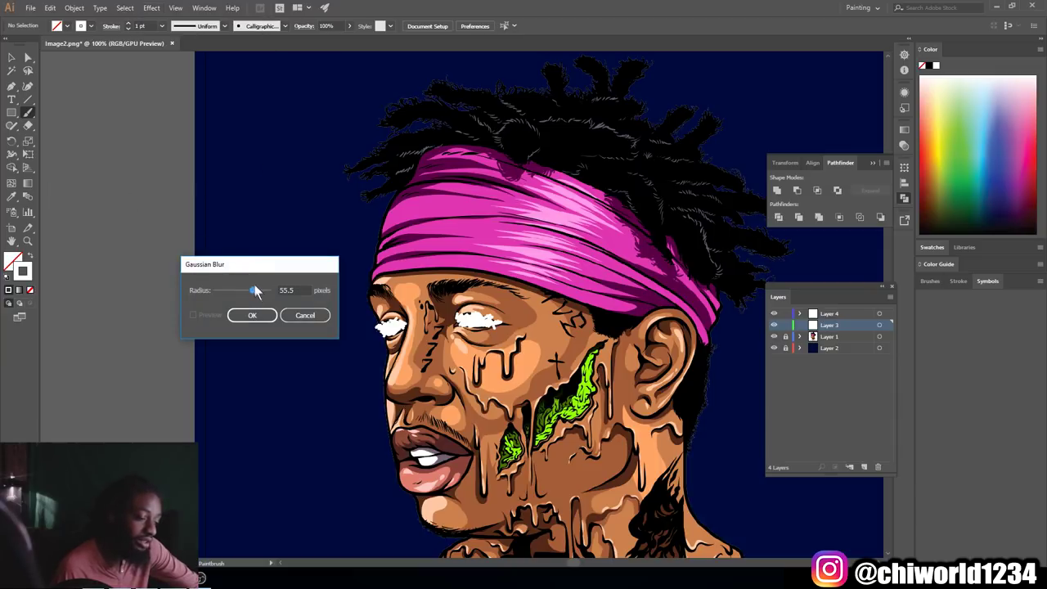
left_click_drag(251, 292, 247, 293)
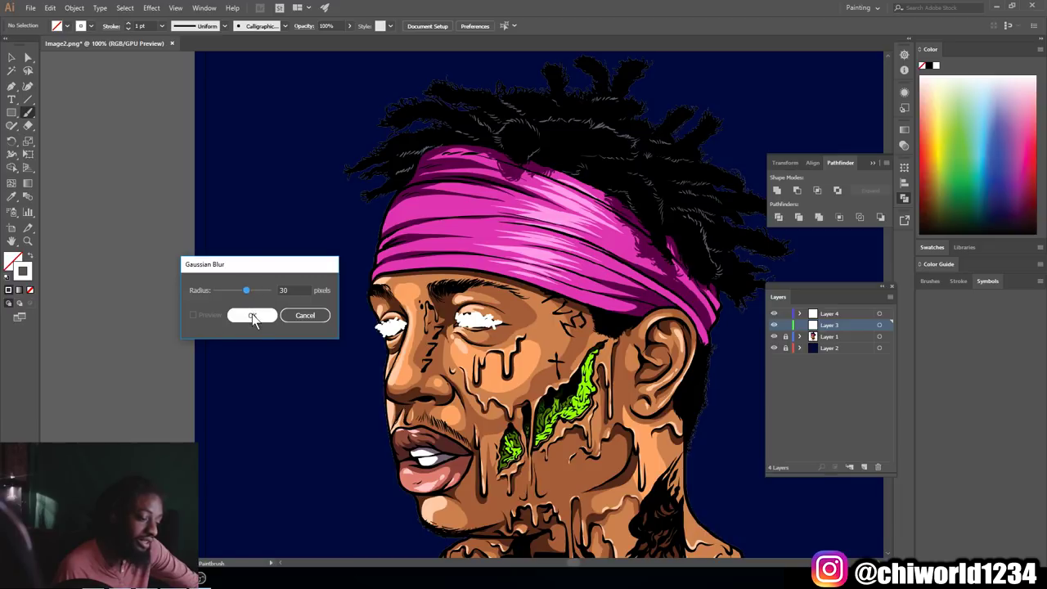
left_click(252, 315)
left_click_drag(141, 372, 142, 376)
mouse_move(135, 332)
left_mouse_down()
mouse_move(146, 429)
mouse_move(135, 187)
left_mouse_up()
left_click_drag(148, 274, 124, 154)
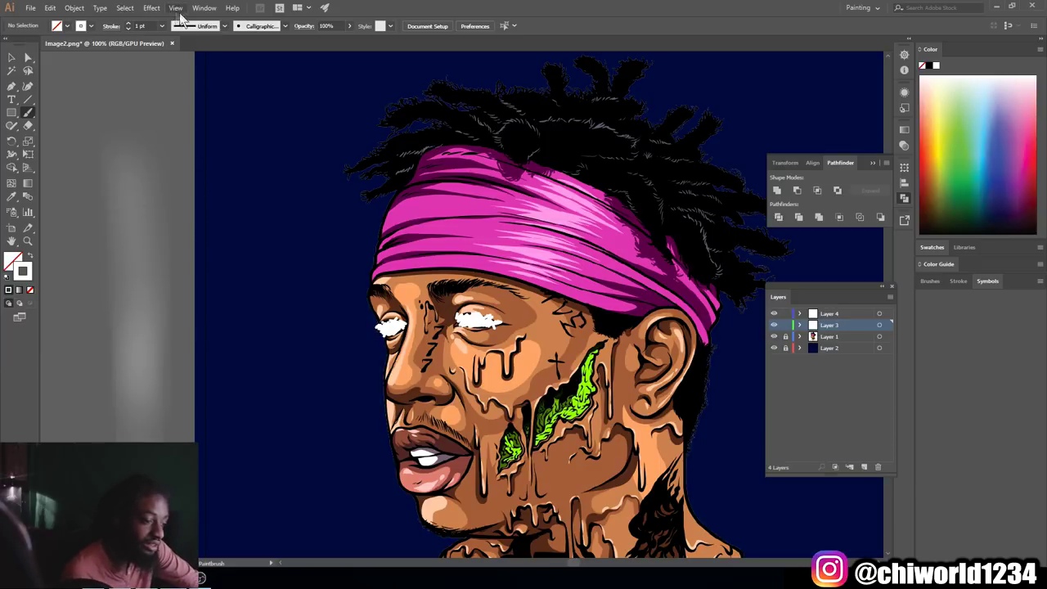
Step: Apply another Gaussian Blur with an 8.4-pixel radius and paint diagonal white test strokes beside the artboard
left_click(150, 9)
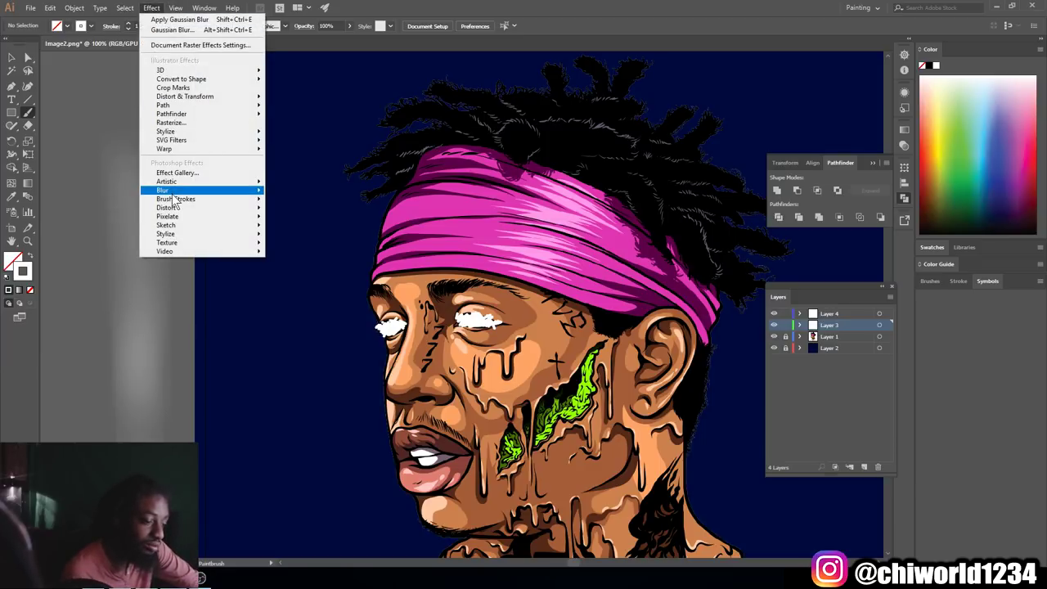
mouse_move(167, 195)
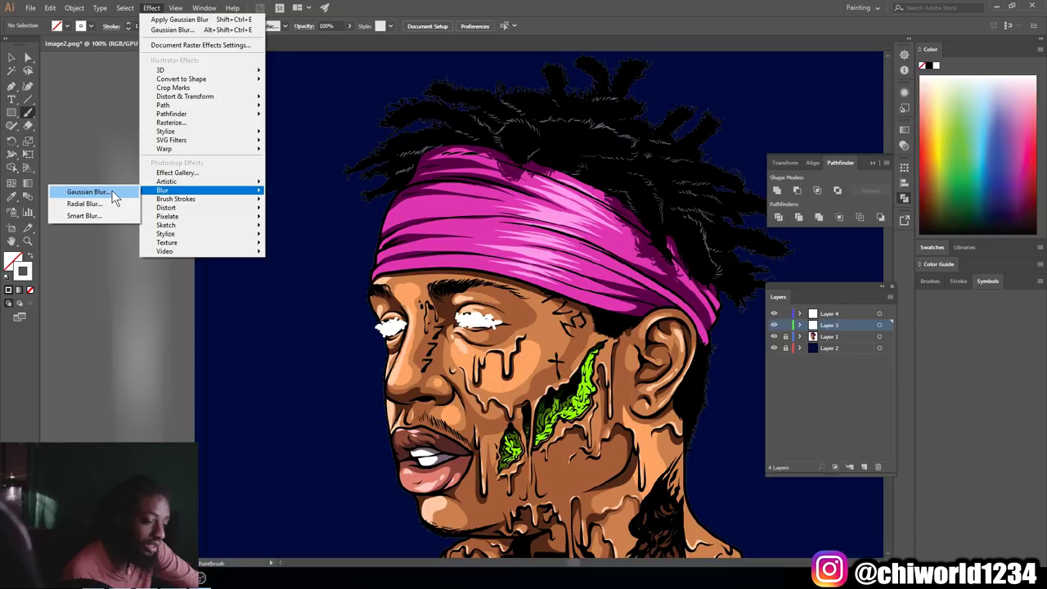
left_click(113, 197)
left_click(581, 311)
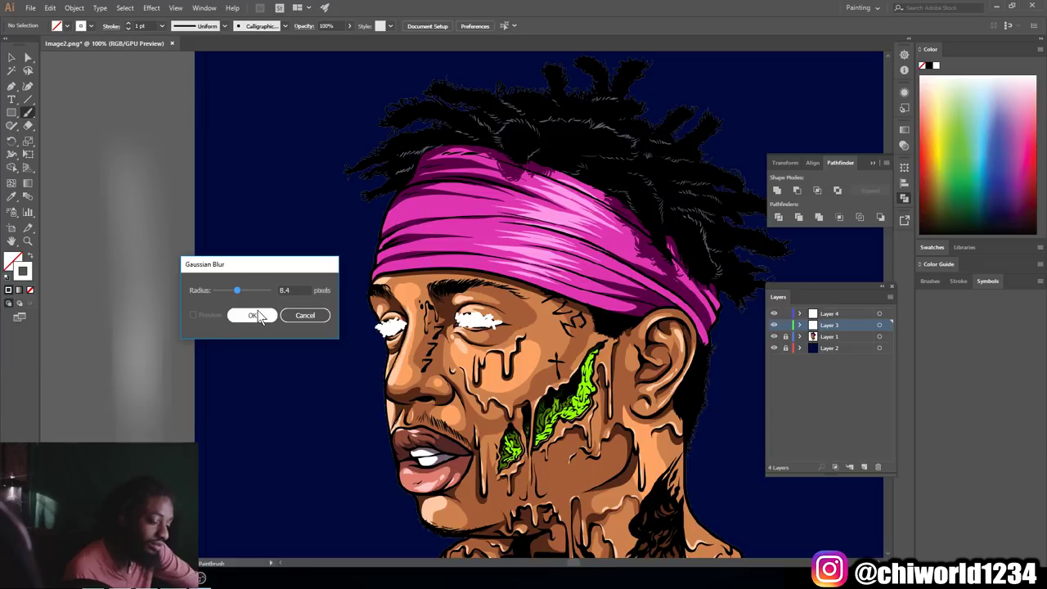
left_click(251, 316)
left_click_drag(67, 368, 110, 430)
left_click_drag(61, 347, 113, 418)
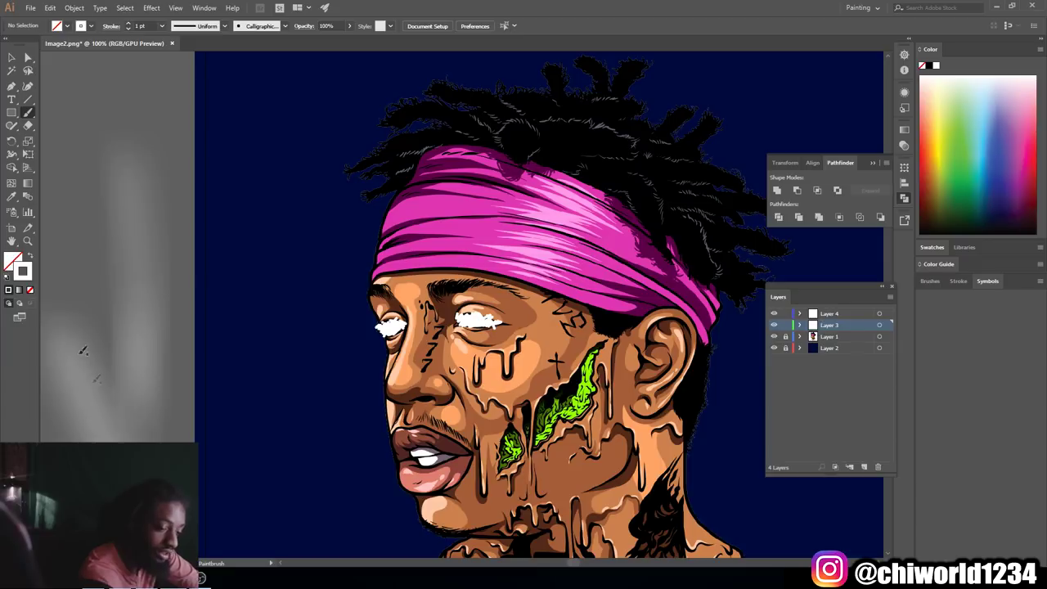
Step: Set the brush's stroke colour to bright blue and paint a soft blurred glow around both eyes on Layer 3
double_click(25, 276)
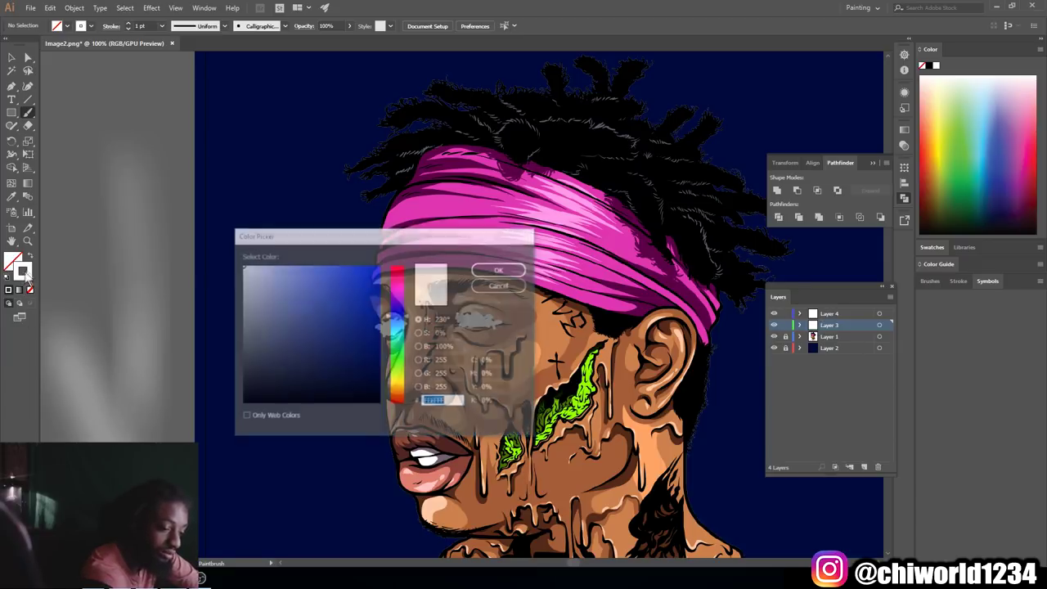
left_click_drag(334, 268, 354, 255)
left_click_drag(396, 321, 398, 319)
mouse_move(354, 267)
left_mouse_down()
mouse_move(367, 256)
mouse_move(353, 250)
left_mouse_up()
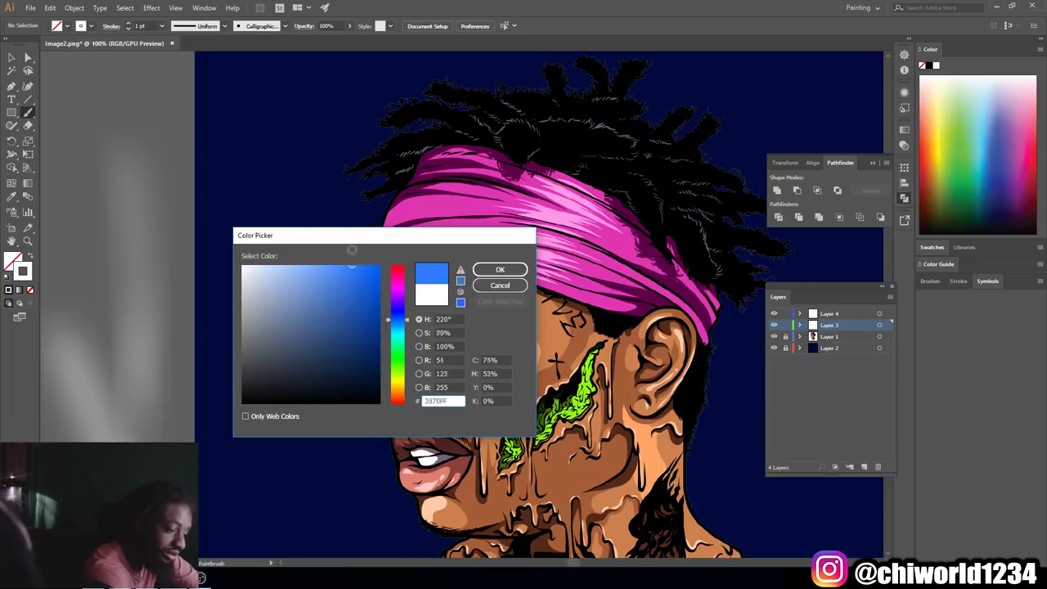
left_click(399, 322)
left_click(500, 269)
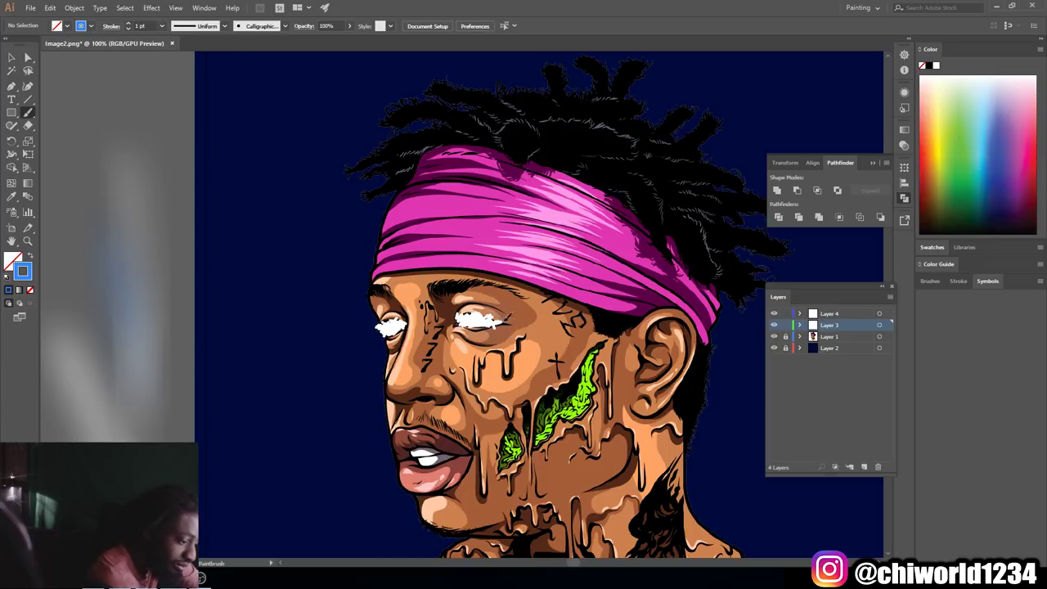
mouse_move(493, 322)
left_mouse_down()
mouse_move(475, 315)
mouse_move(489, 317)
mouse_move(455, 327)
mouse_move(512, 319)
mouse_move(452, 313)
mouse_move(489, 313)
left_mouse_up()
mouse_move(410, 320)
left_mouse_down()
mouse_move(388, 330)
mouse_move(394, 310)
mouse_move(379, 325)
mouse_move(397, 342)
mouse_move(412, 322)
left_mouse_up()
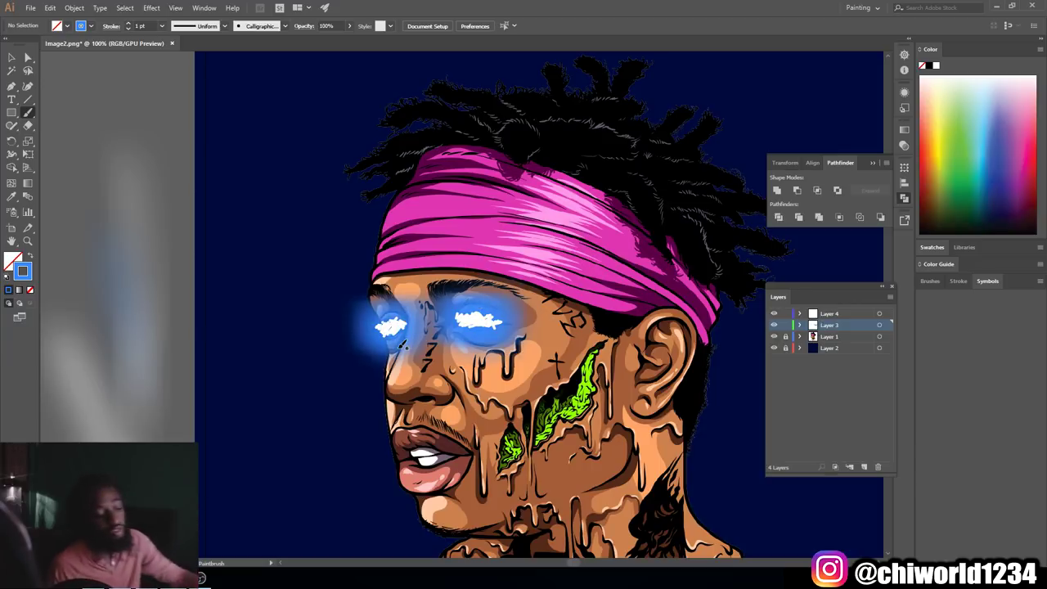
Step: Switch the stroke colour to white and paint a soft white glow over the blue around both eyes
double_click(25, 276)
left_click(247, 269)
left_click(500, 269)
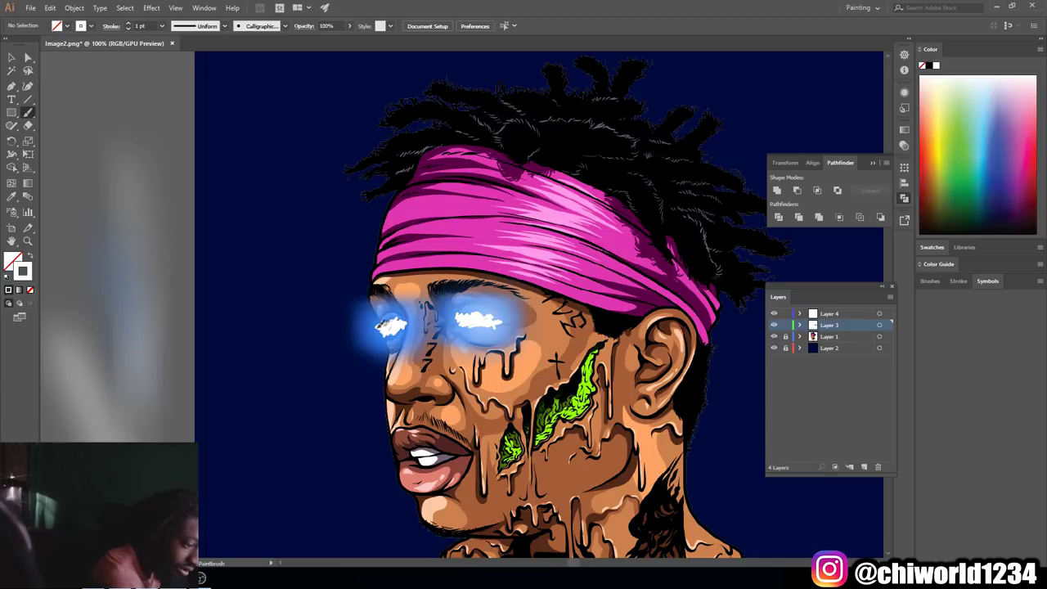
left_click_drag(395, 324, 396, 327)
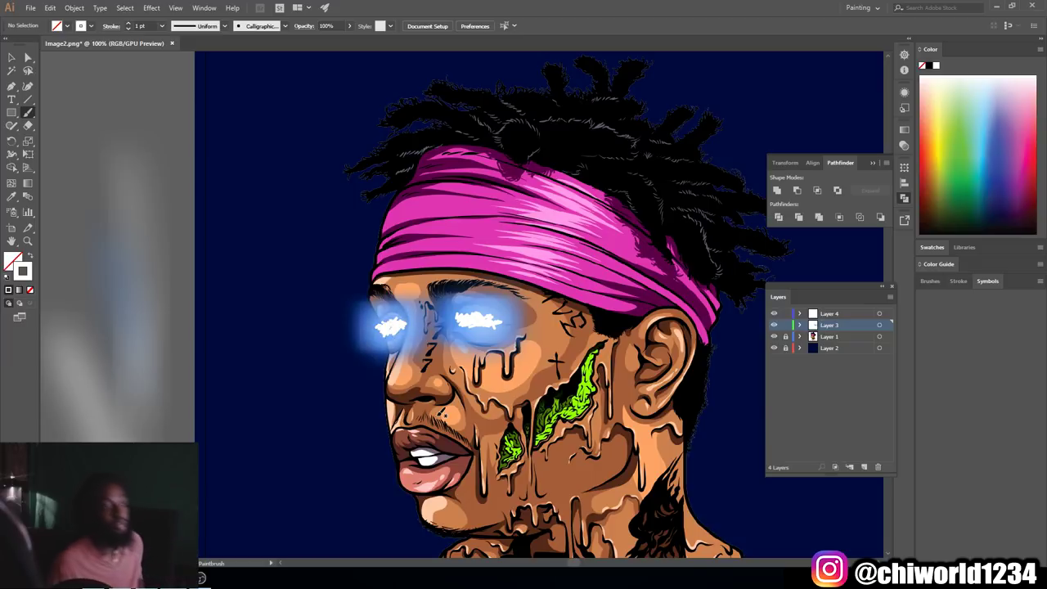